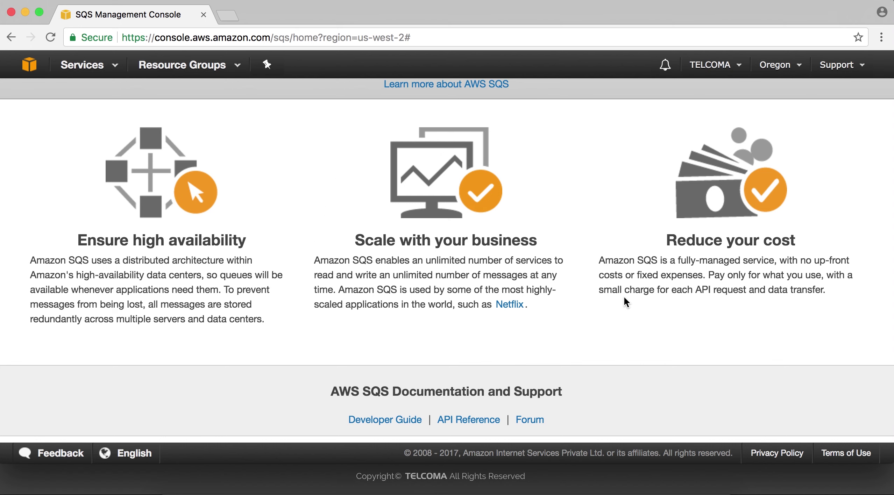
- Start creating a new queue from the service's welcome page and name it telcoma
scroll(623, 296, "up", 6)
left_click(439, 260)
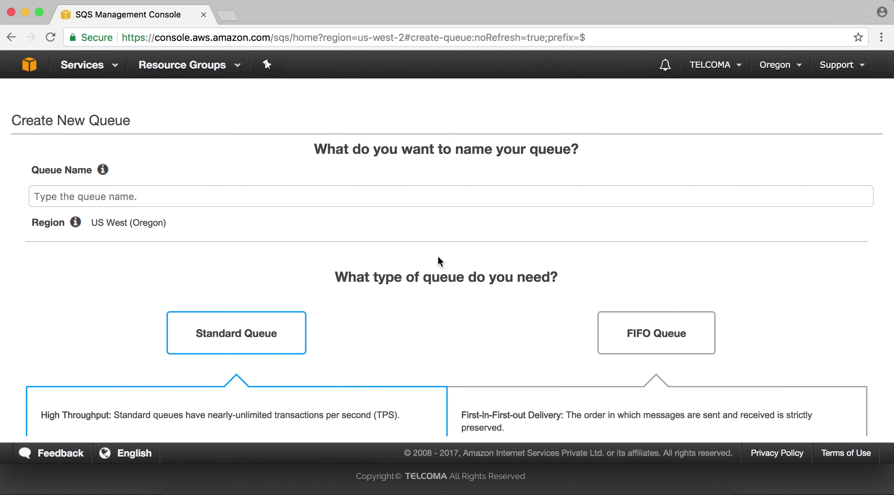
scroll(250, 258, "down", 2)
scroll(251, 258, "up", 2)
left_click(97, 195)
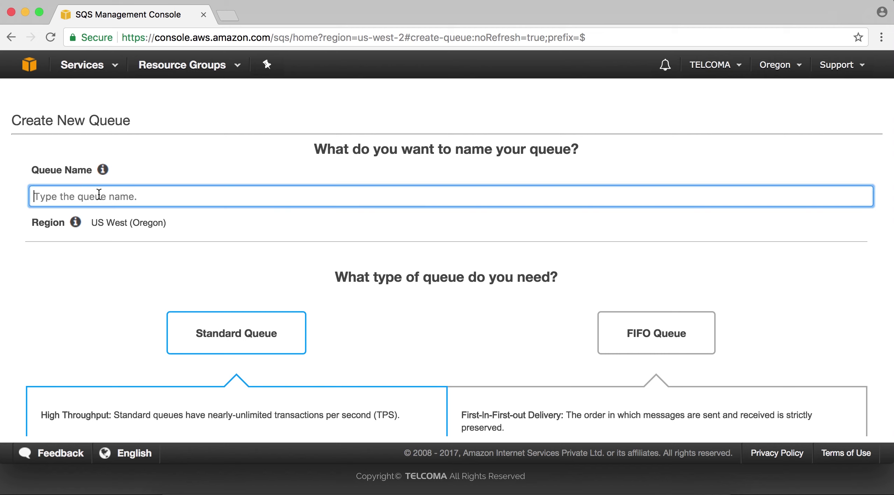
type("telc")
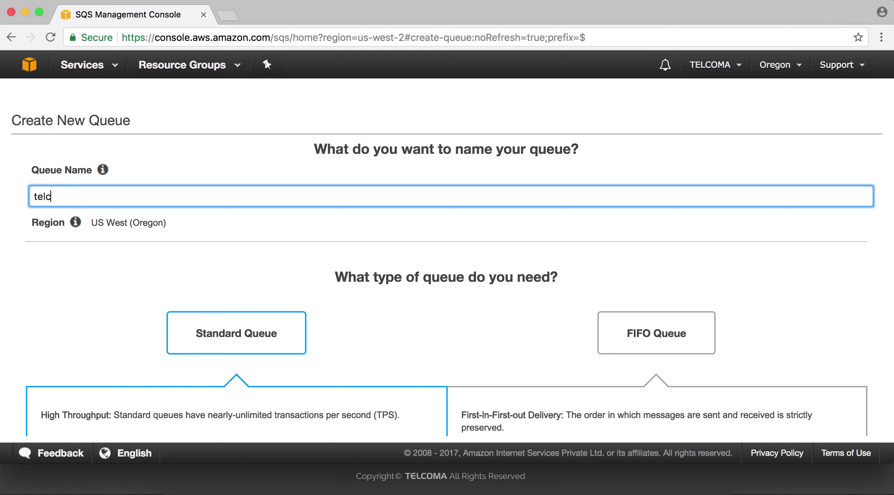
type("omA")
key("BackSpace")
type("a")
- Compare the Standard and FIFO queue descriptions, covering throughput, delivery, ordering and example uses
scroll(438, 348, "down", 1)
scroll(437, 346, "down", 10)
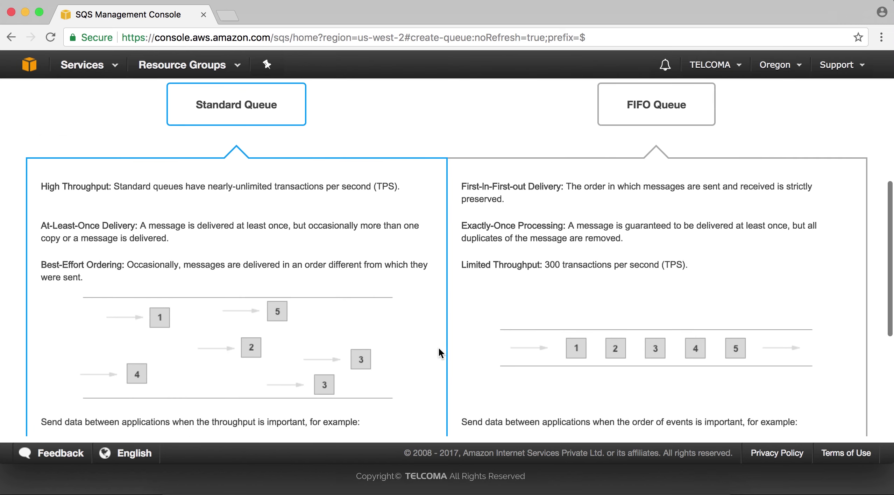
scroll(449, 215, "up", 7)
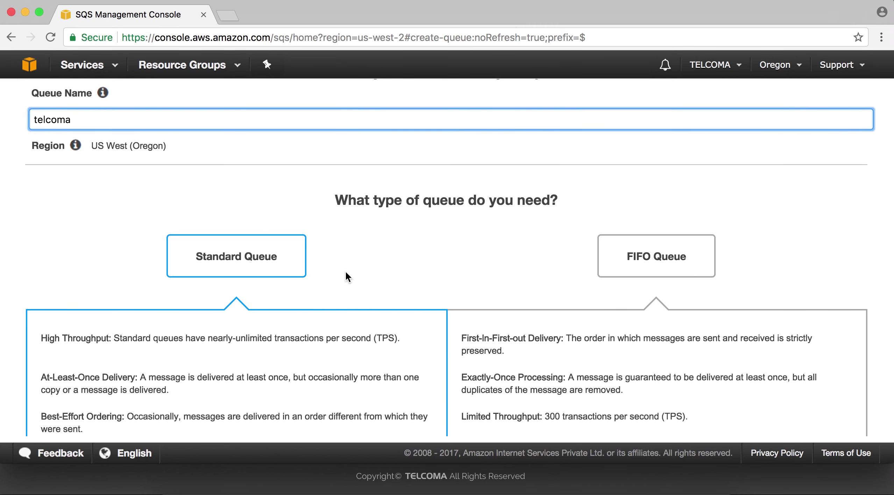
scroll(345, 269, "down", 1)
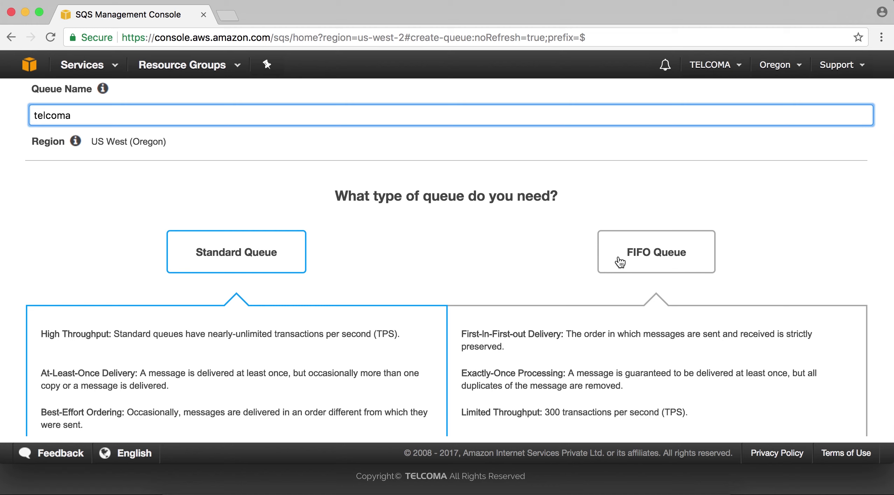
scroll(546, 251, "down", 2)
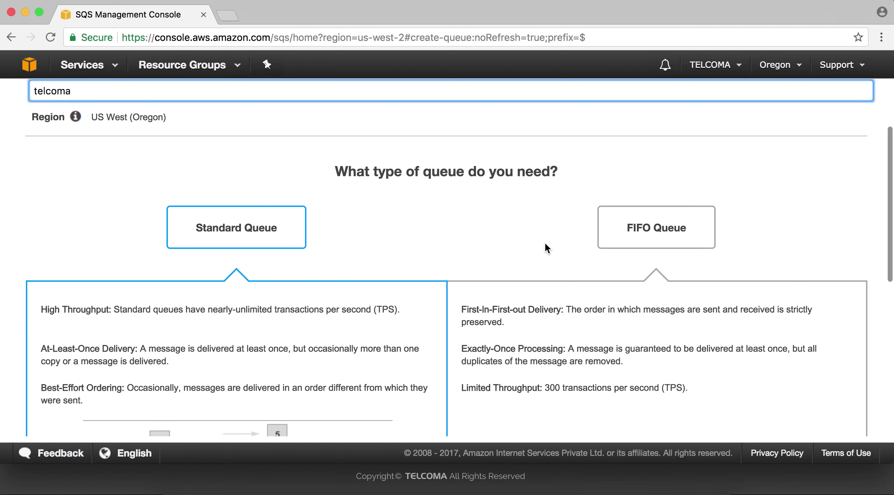
scroll(545, 243, "down", 8)
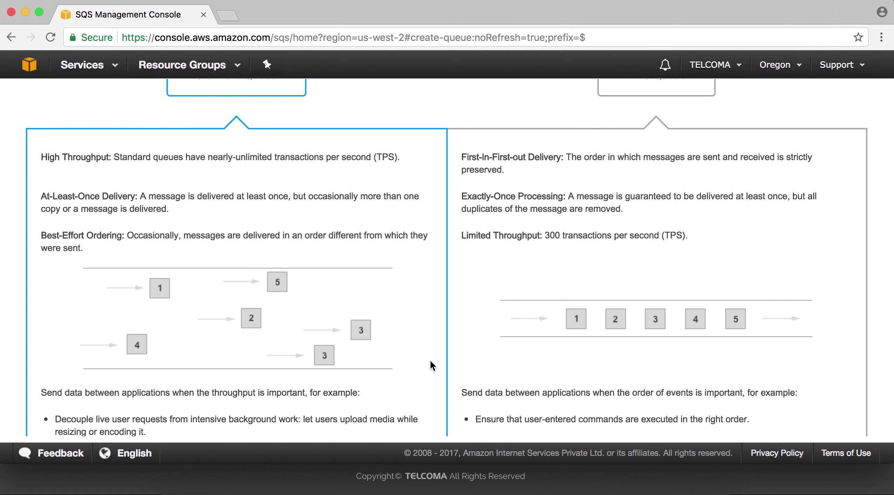
scroll(269, 370, "down", 5)
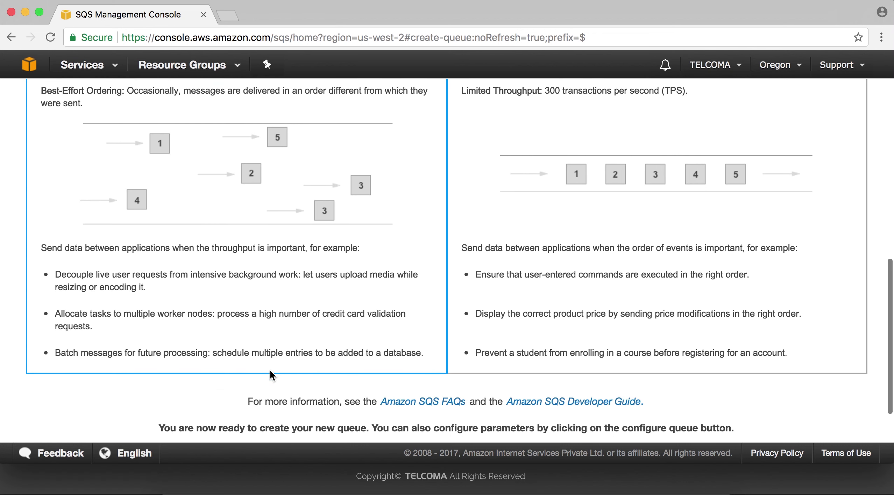
scroll(280, 281, "down", 2)
scroll(280, 280, "up", 7)
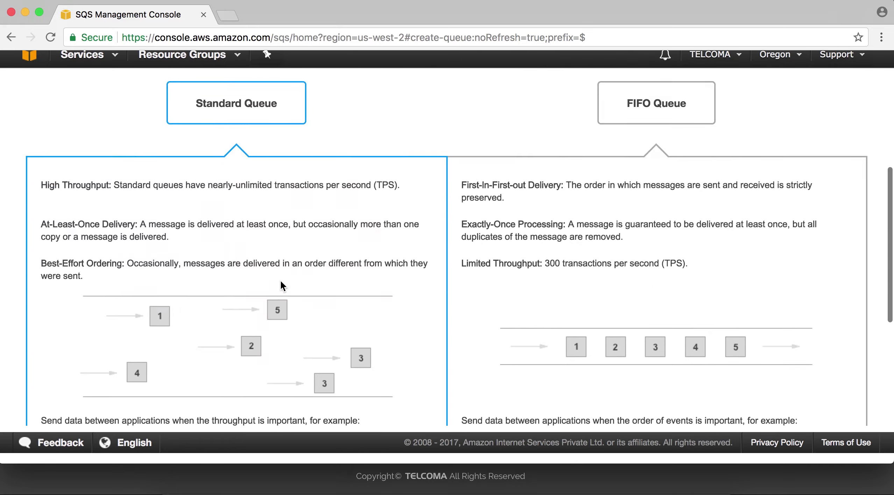
scroll(280, 280, "down", 7)
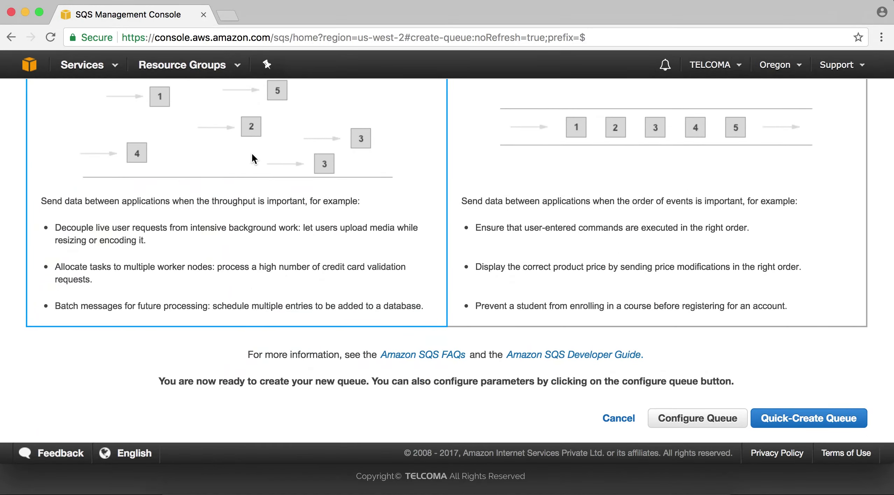
scroll(252, 154, "up", 10)
scroll(252, 157, "down", 5)
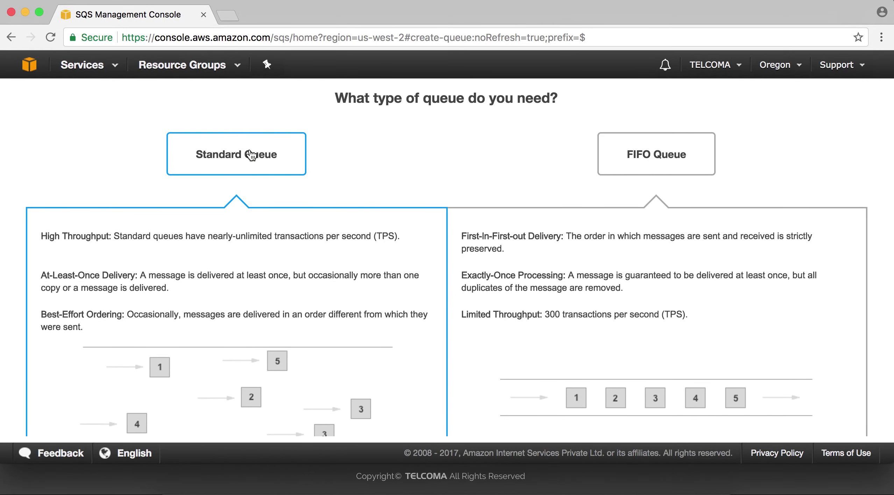
- Quick-create telcoma as a standard queue with the default settings
scroll(363, 325, "down", 8)
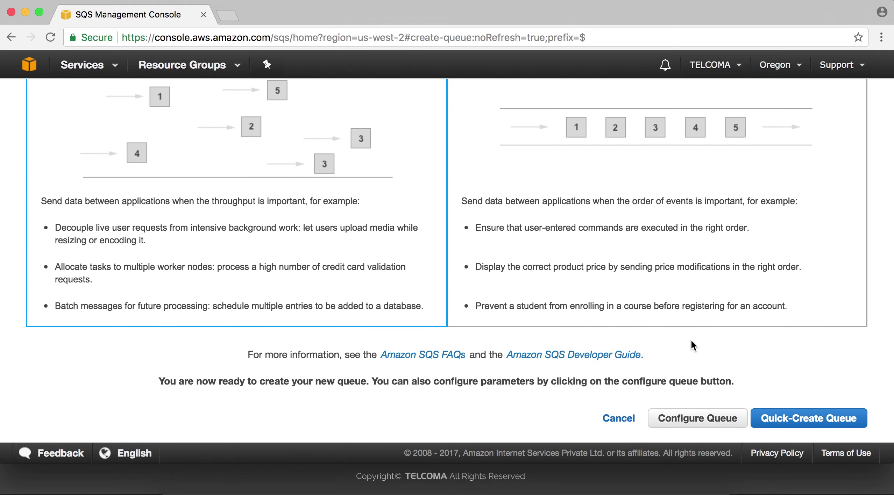
left_click(806, 424)
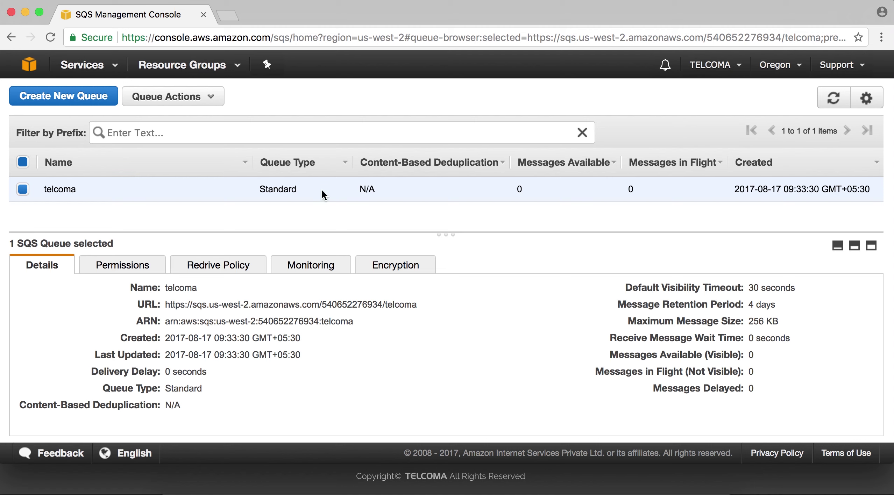
- Review the telcoma queue's permissions, redrive policy, monitoring graphs and encryption settings, ending on its details
left_click(124, 269)
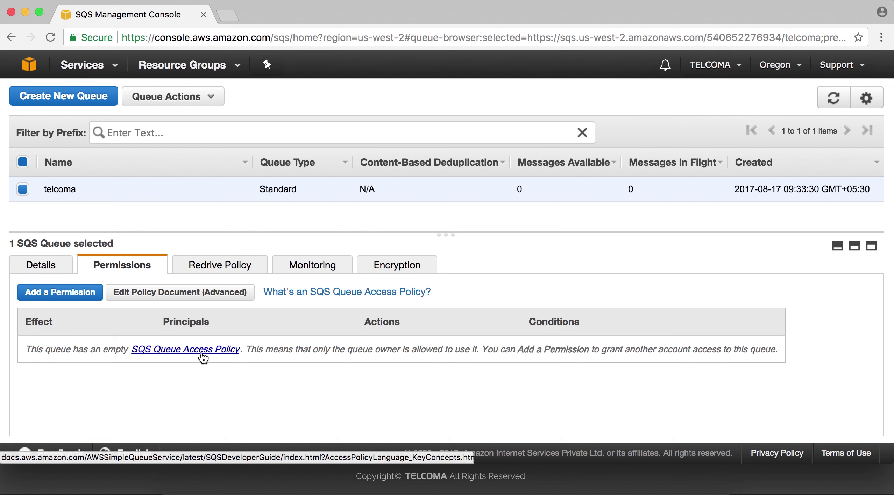
left_click(226, 266)
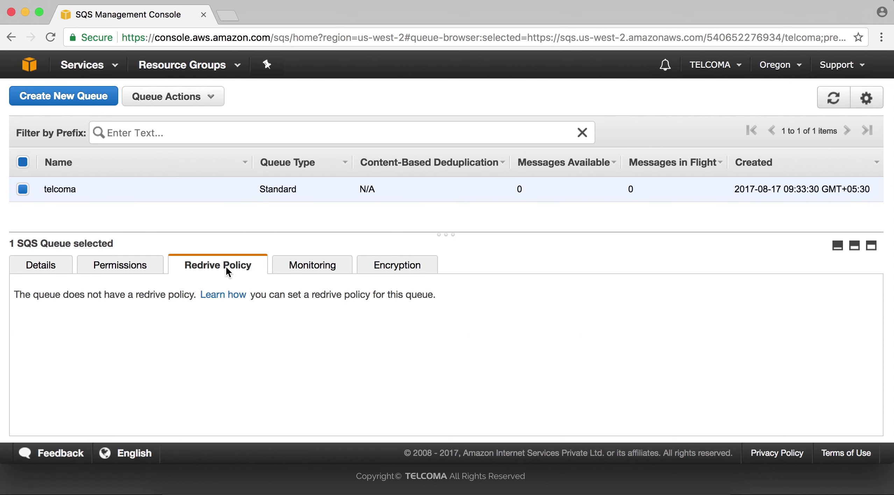
left_click(318, 269)
scroll(212, 388, "down", 5)
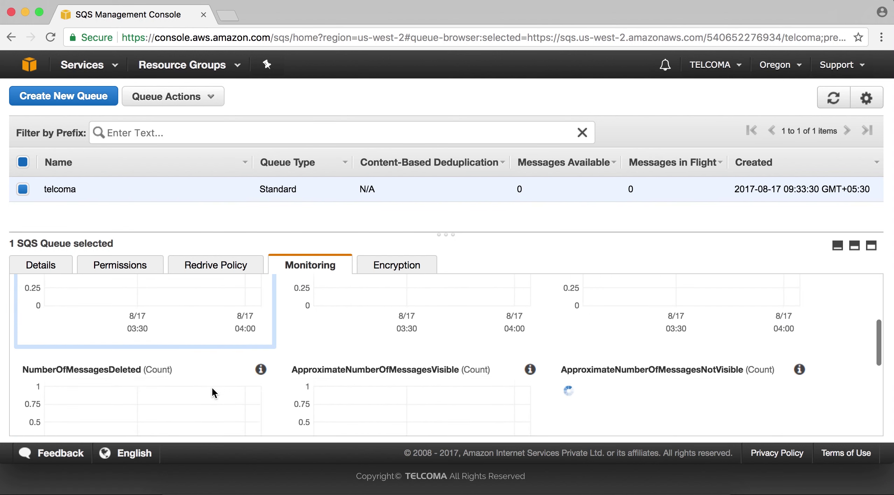
scroll(211, 387, "up", 5)
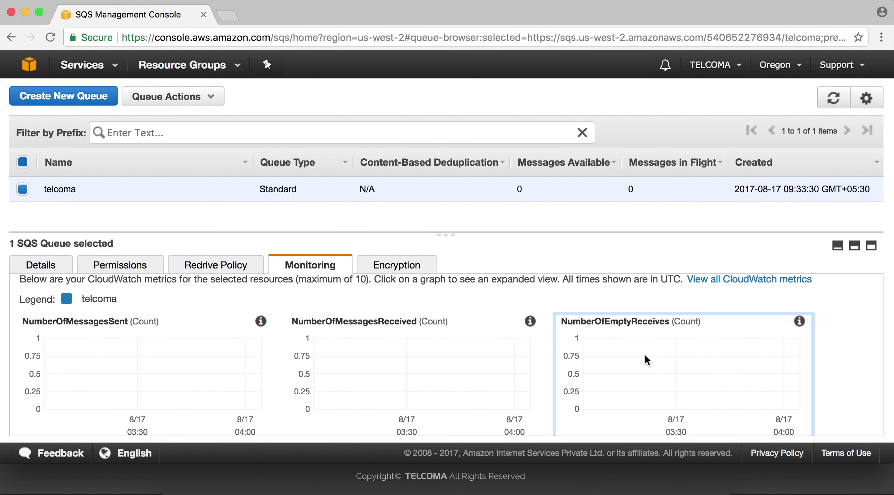
scroll(312, 355, "down", 6)
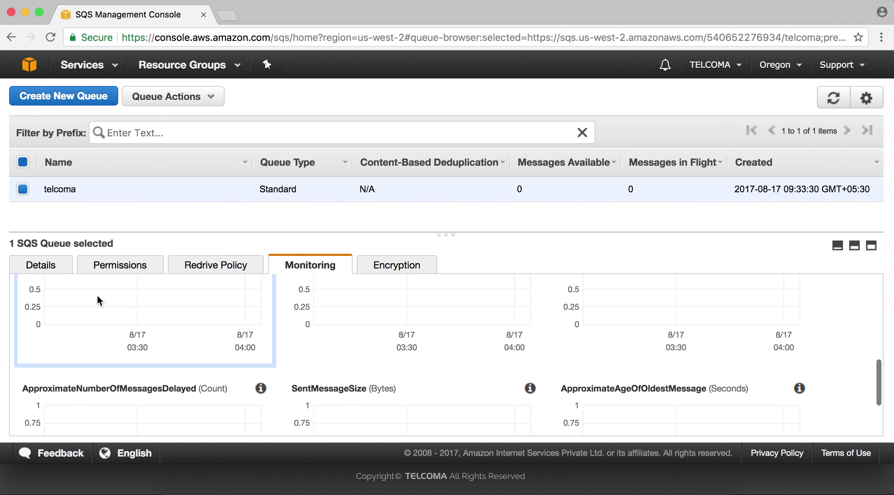
scroll(97, 294, "down", 6)
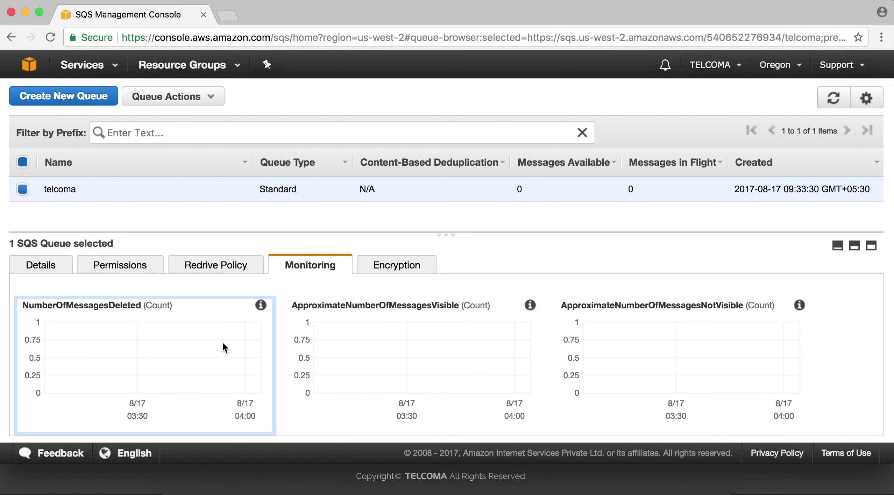
scroll(641, 359, "down", 4)
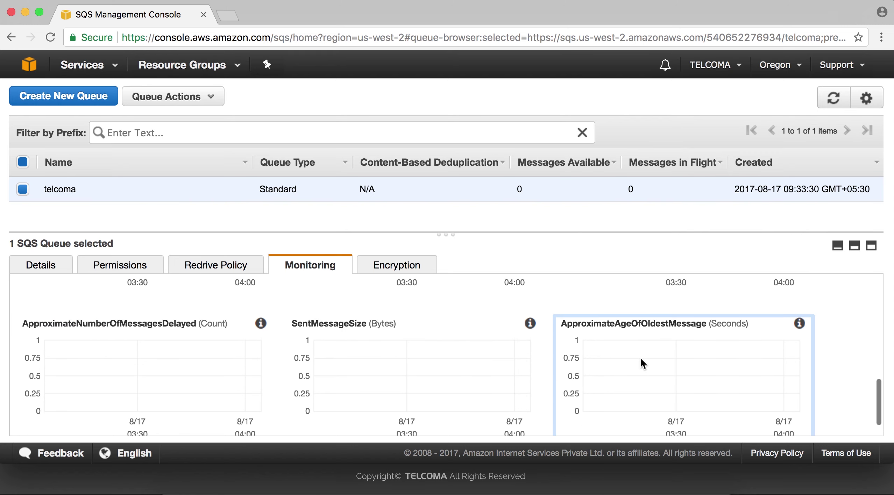
scroll(47, 378, "down", 2)
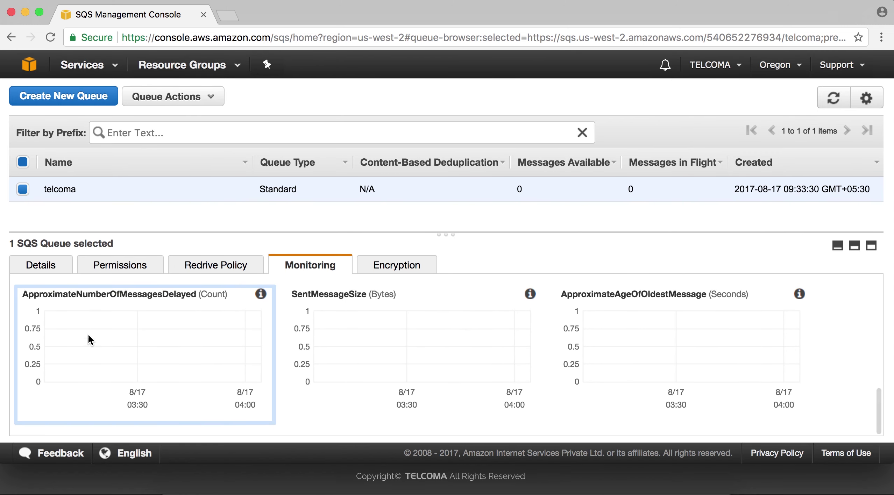
left_click(389, 265)
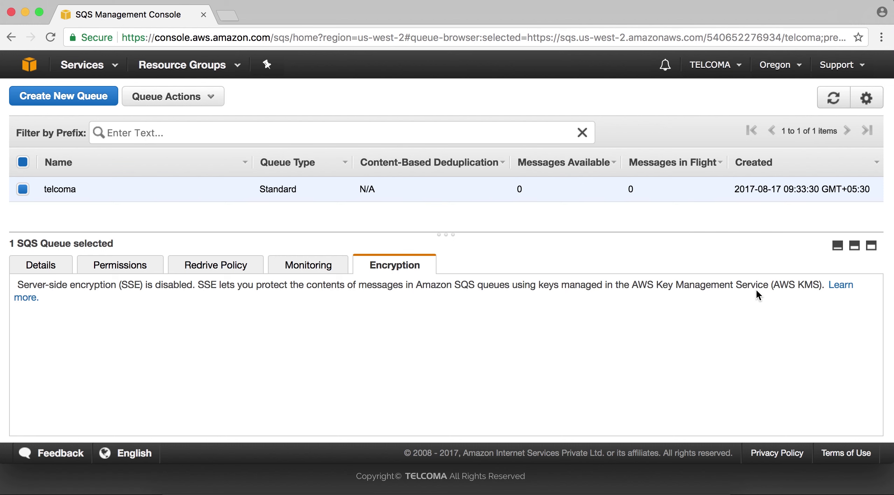
left_click(42, 267)
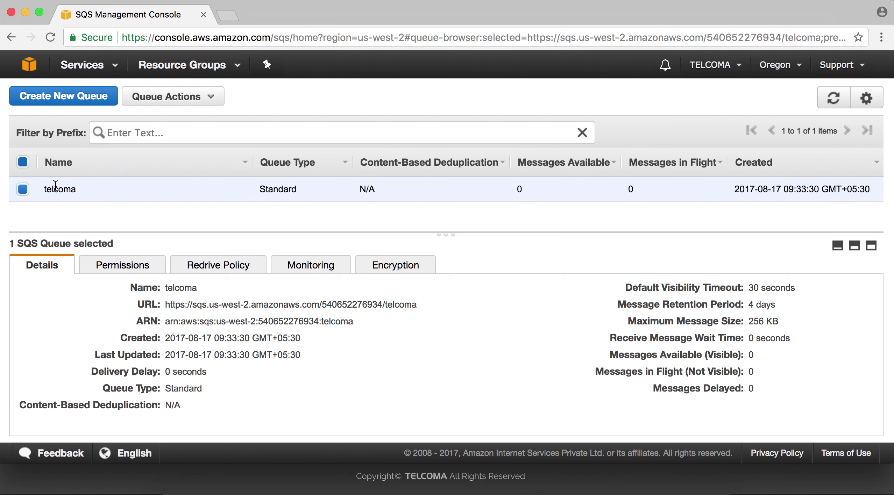
- Draft a message to the telcoma queue with "hello" on the first line and "welcome to telcoma" on the second
left_click(205, 101)
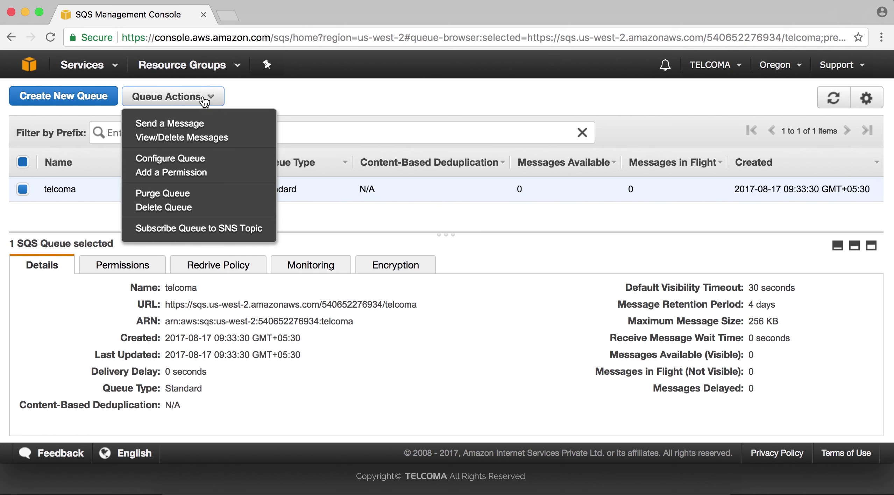
left_click(192, 124)
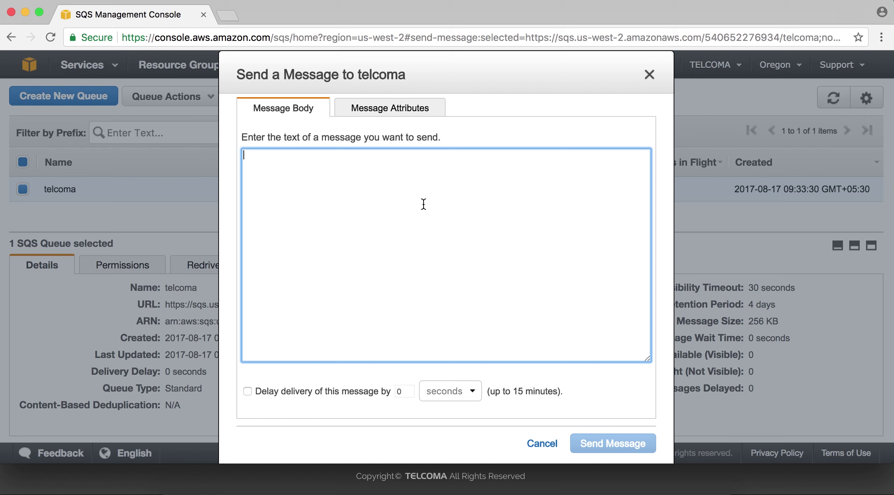
type("he")
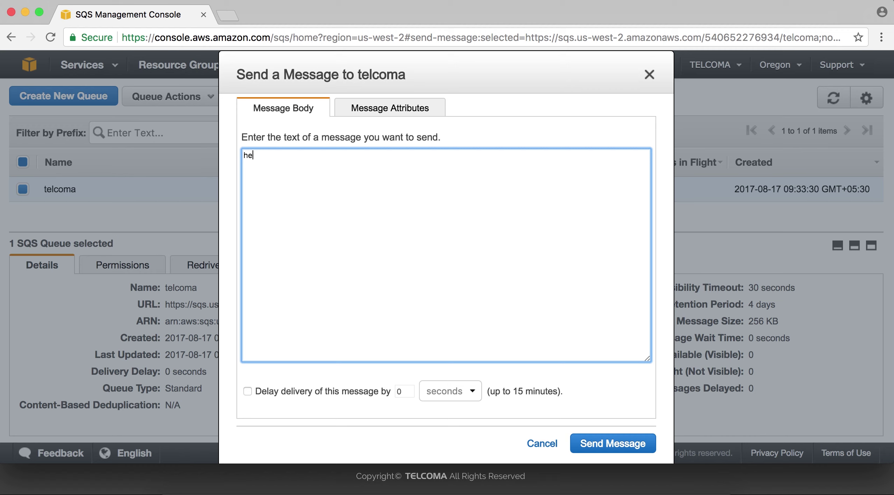
type("llo wo")
key("BackSpace")
key("BackSpace")
key("BackSpace")
type("welcome to telcoma")
- Check the message attributes and the delayed delivery option, and close the message dialog without sending
left_click(414, 114)
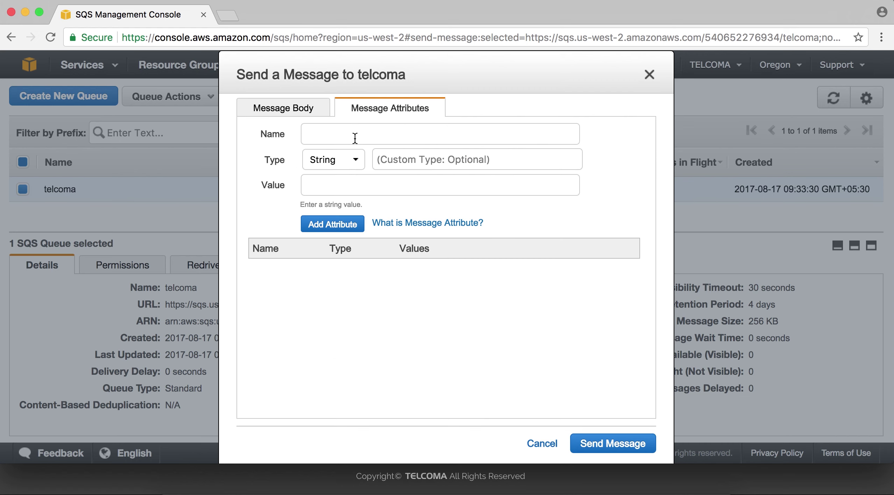
left_click(292, 109)
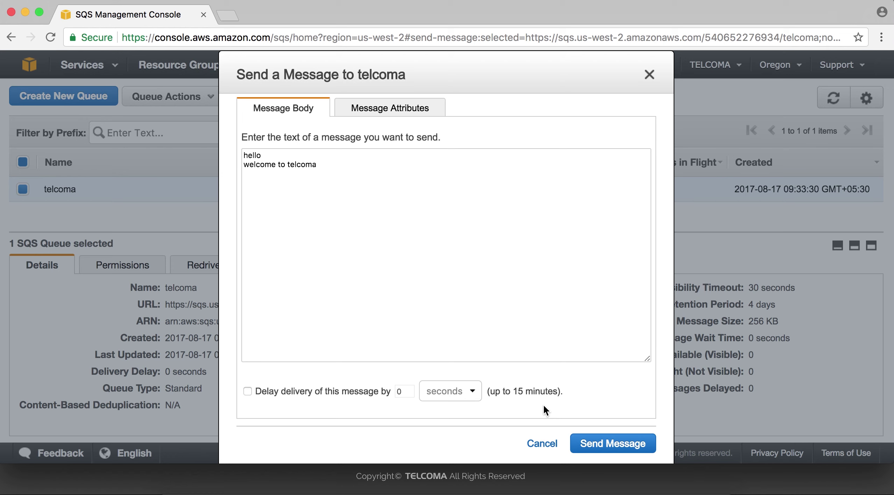
left_click(247, 391)
left_click(246, 392)
left_click(648, 74)
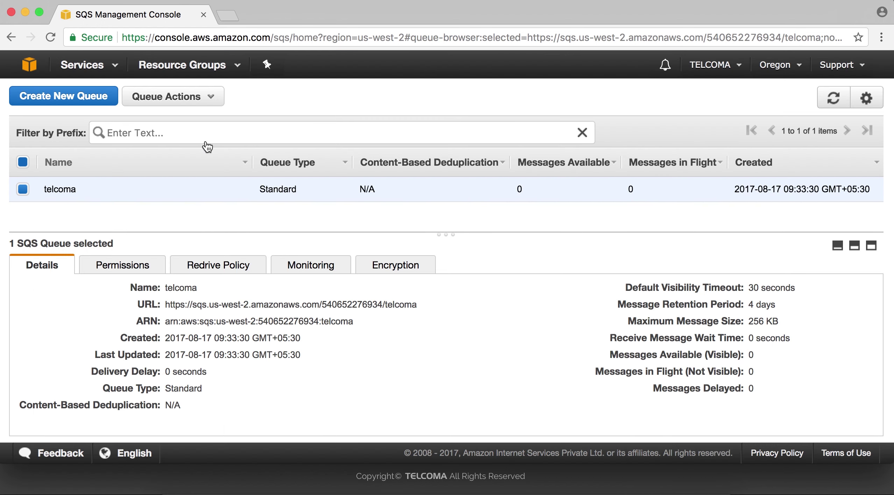
left_click(188, 104)
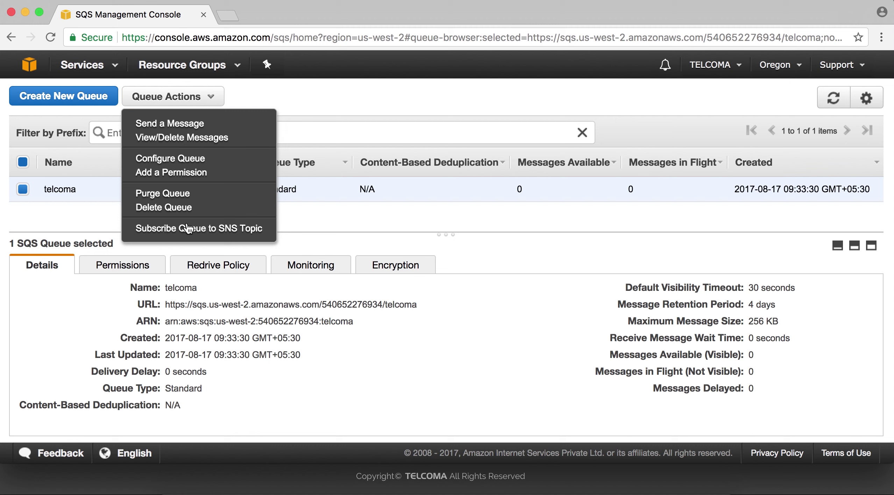
left_click(175, 173)
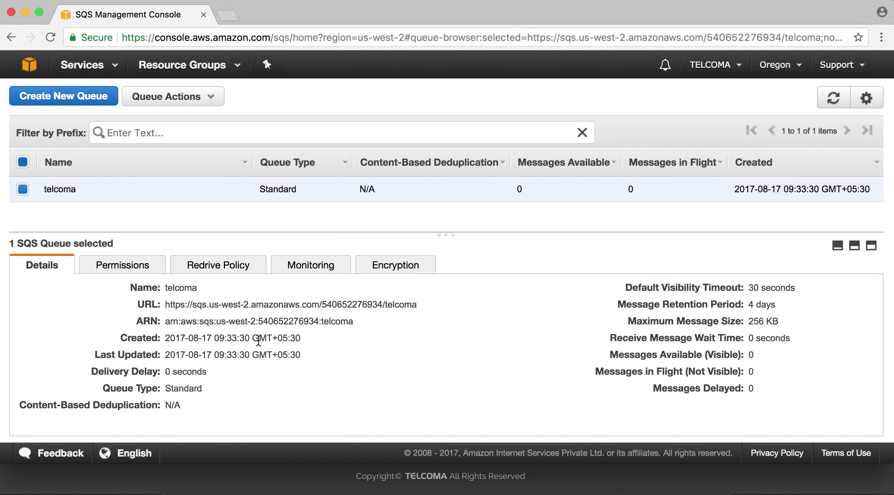
scroll(258, 340, "down", 1)
- Look over the form for creating another queue and return to the queue list
left_click(87, 97)
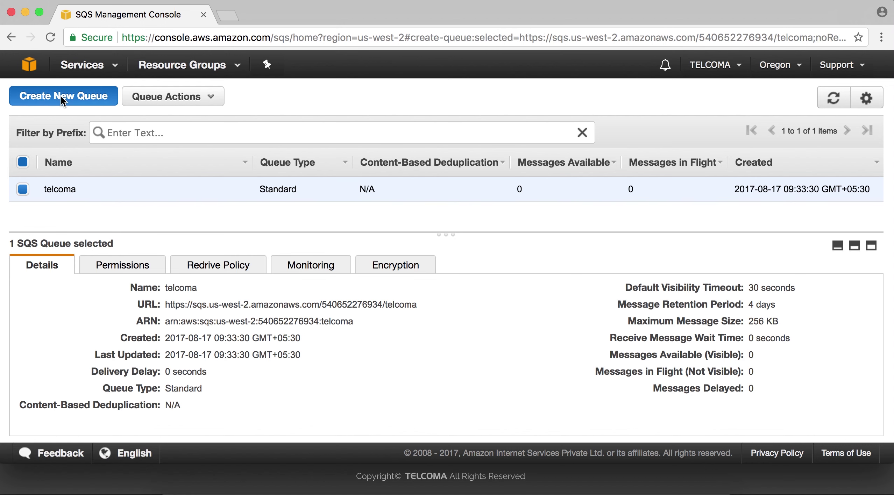
scroll(136, 303, "down", 5)
scroll(136, 304, "up", 5)
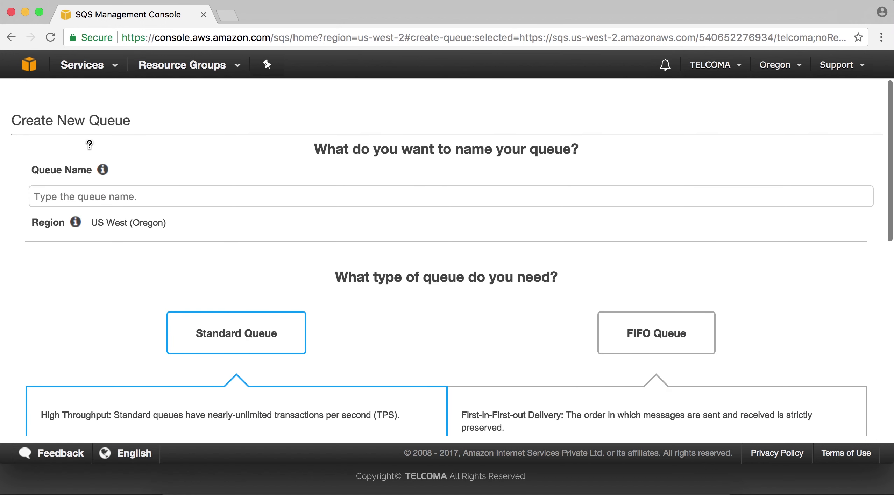
left_click(11, 37)
- Delete the telcoma queue and confirm its deletion
left_click(187, 98)
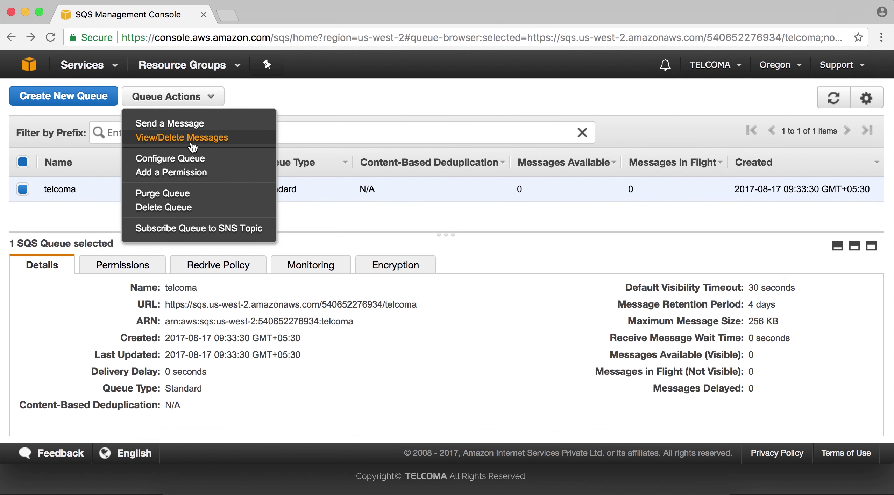
left_click(173, 208)
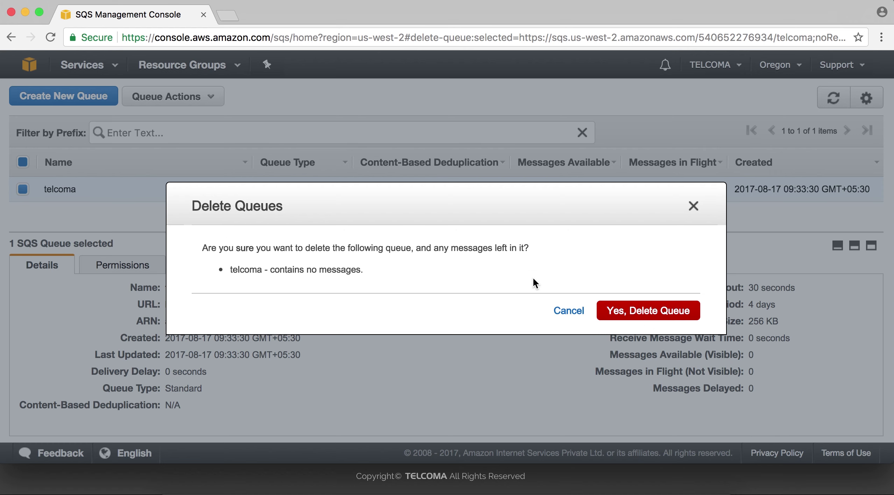
left_click(633, 317)
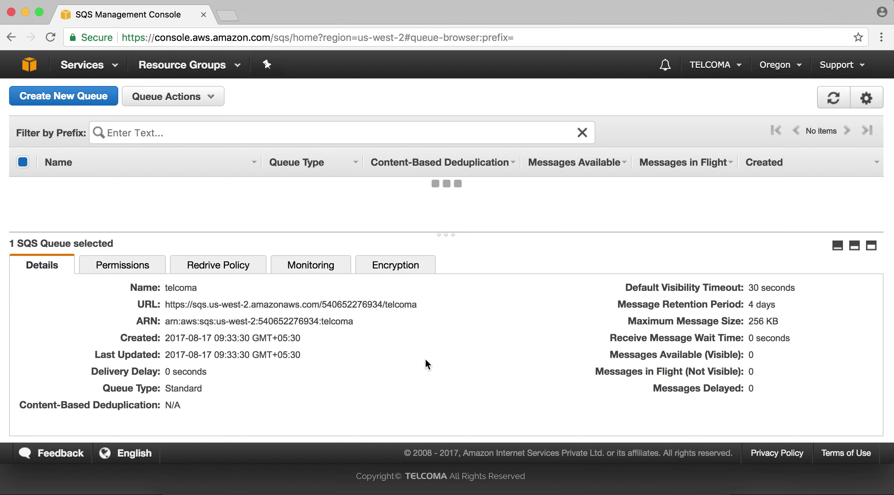
scroll(427, 364, "down", 5)
scroll(425, 358, "up", 5)
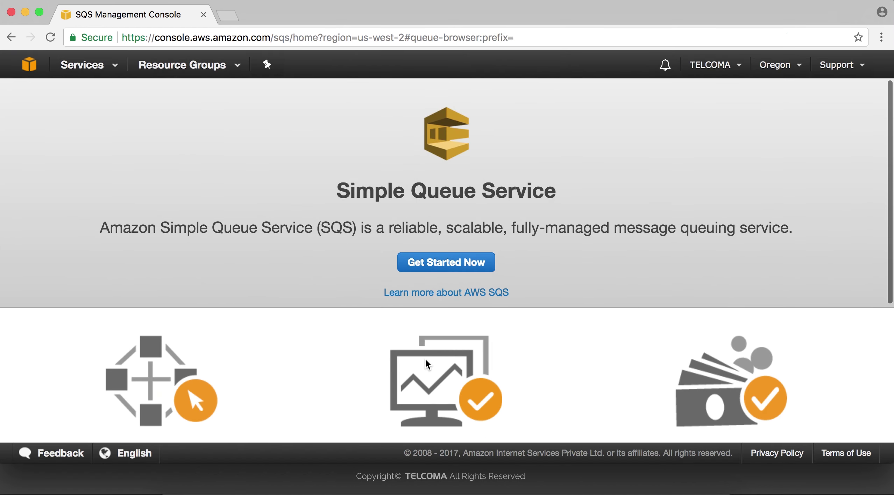